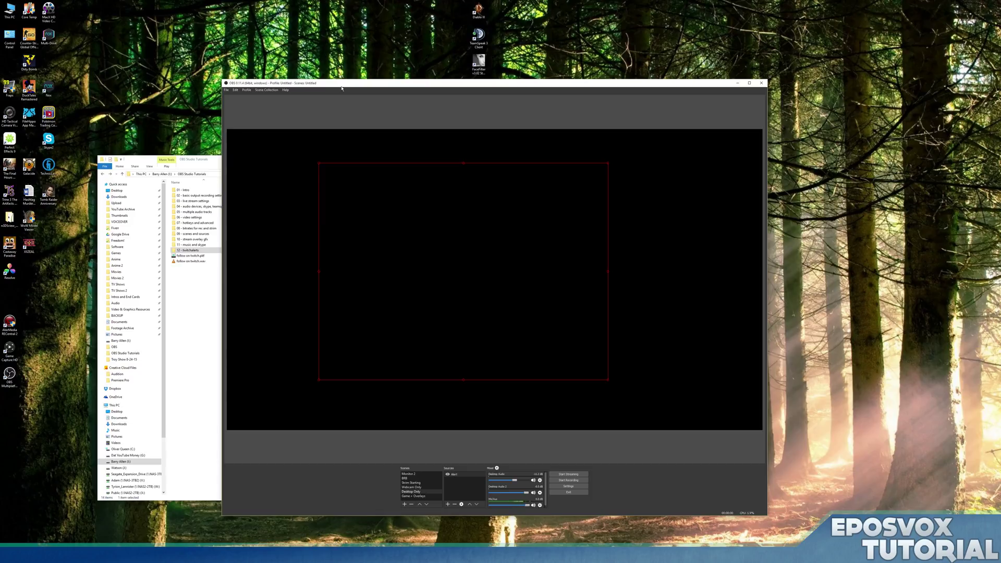
Open the Profile menu to see that Untitled is the only profile
click(247, 90)
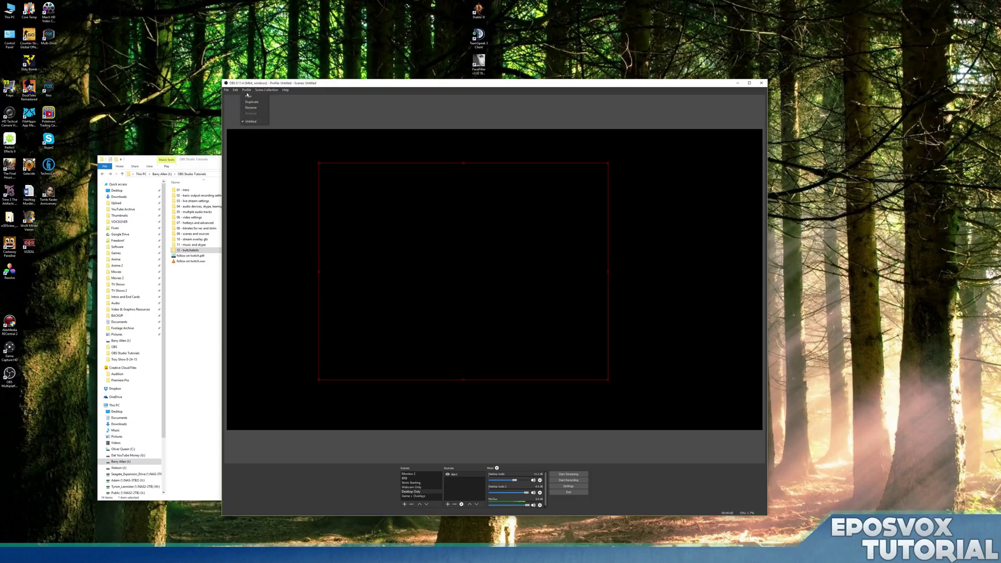
click(284, 104)
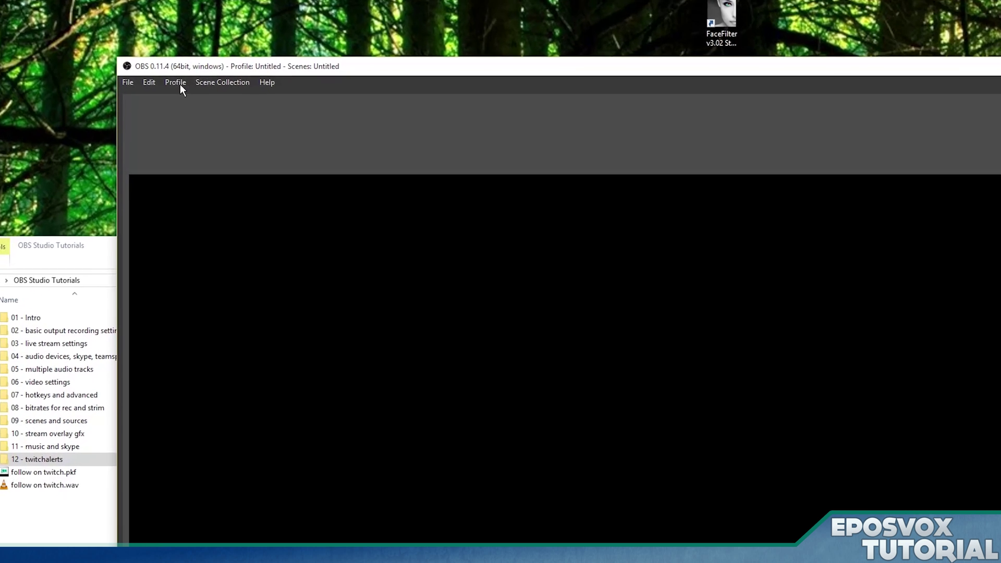
click(248, 90)
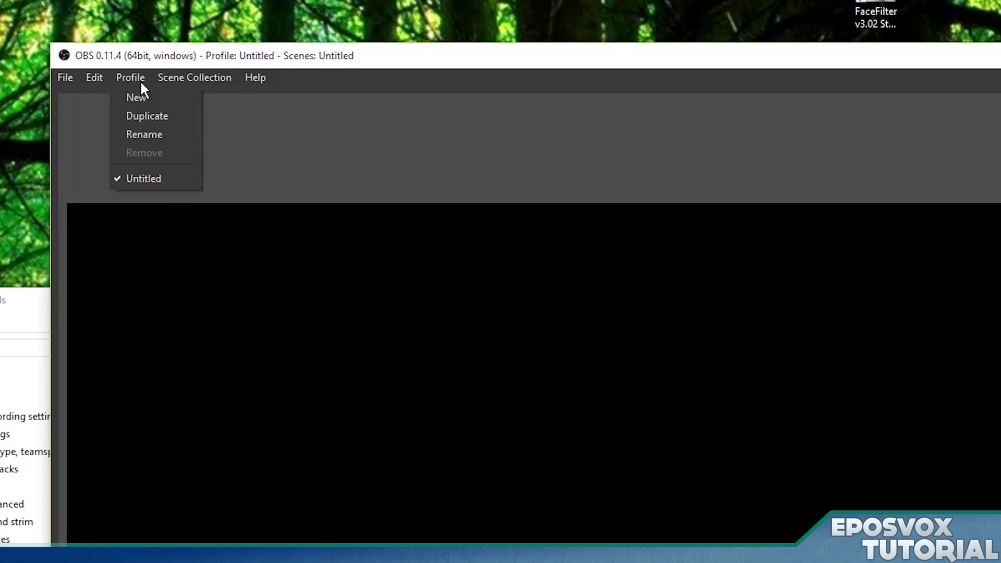
click(139, 80)
click(139, 81)
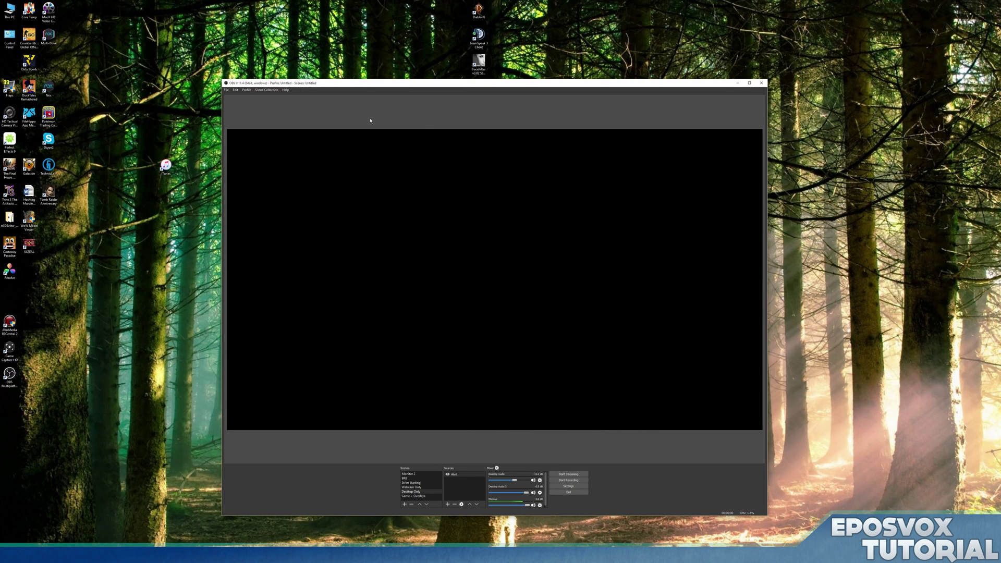
click(246, 90)
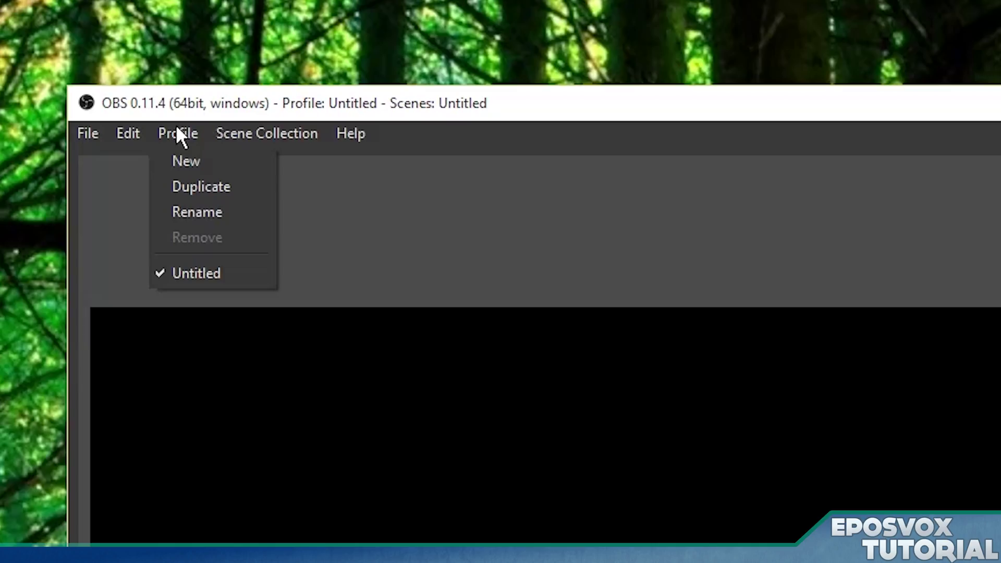
click(177, 128)
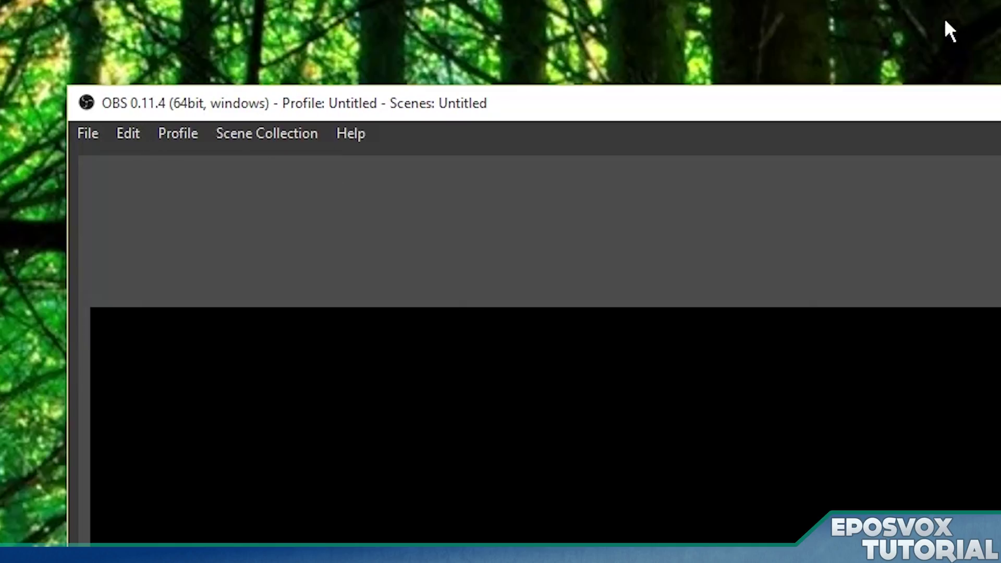
click(186, 137)
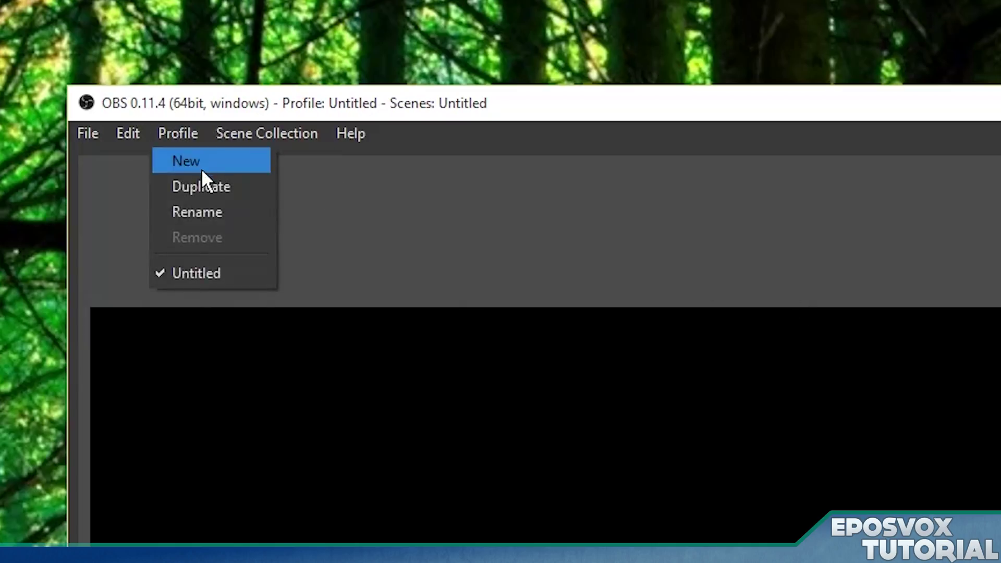
Create a new profile named Twitch and check it appears in the profile list
click(201, 169)
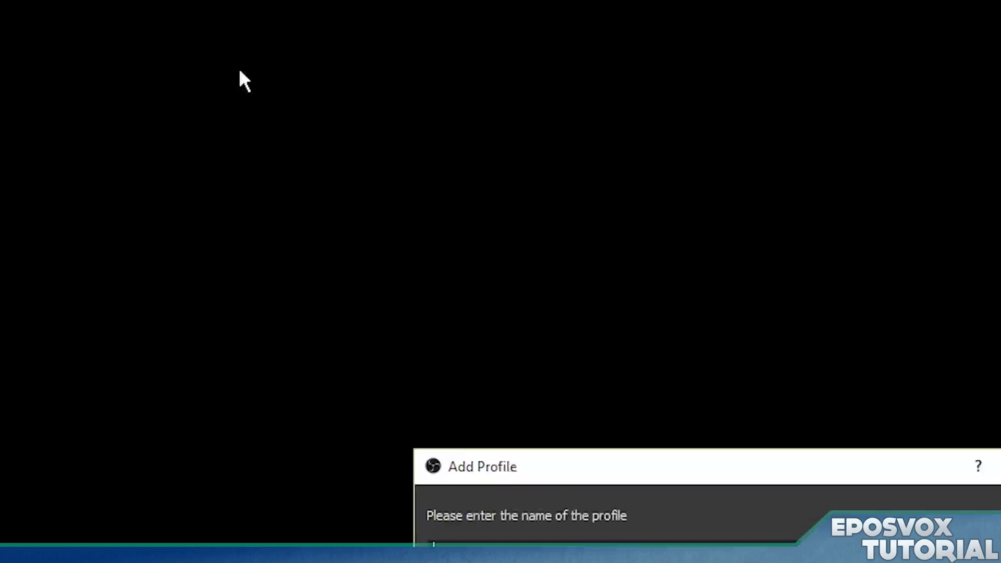
text(Twitch)
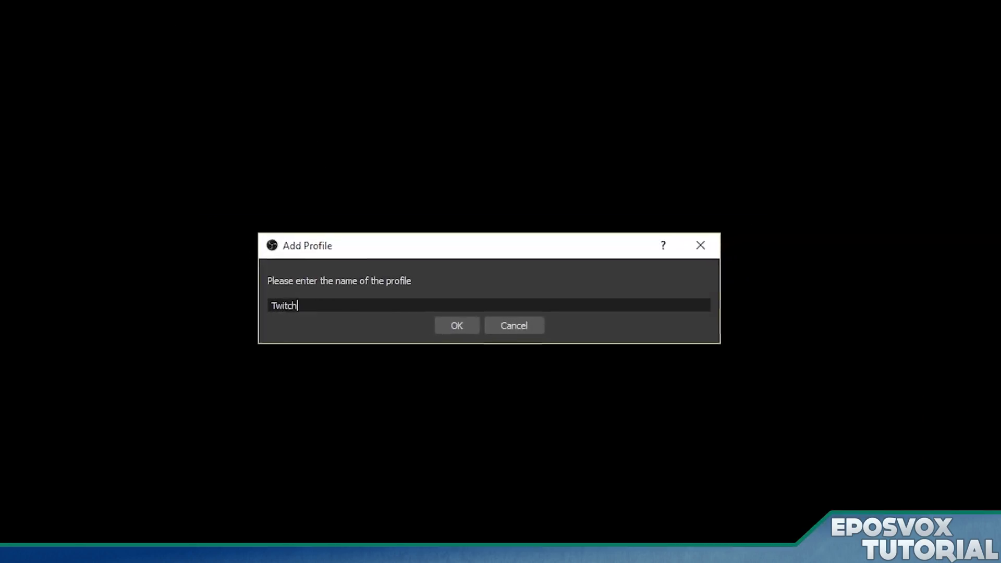
key(Return)
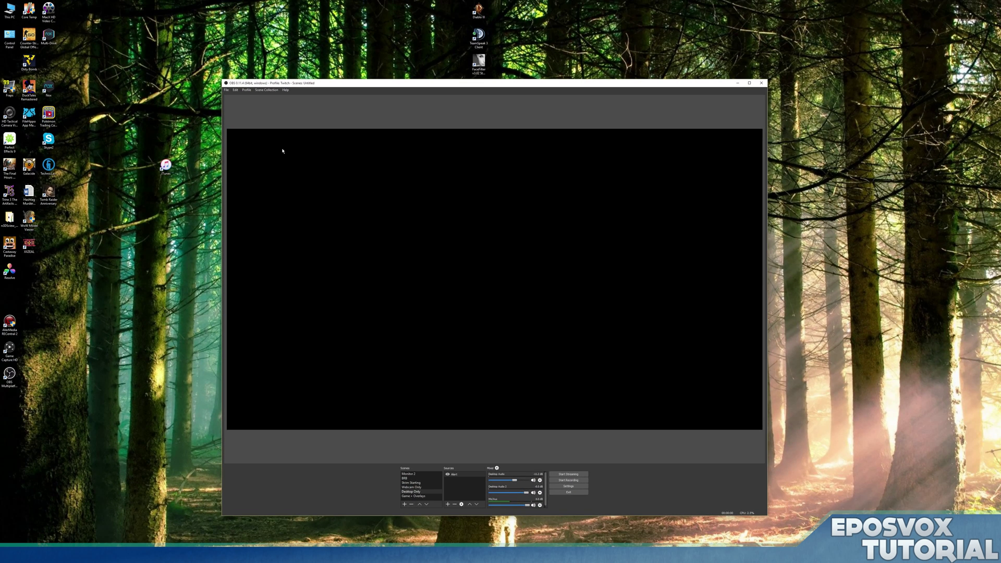
click(247, 90)
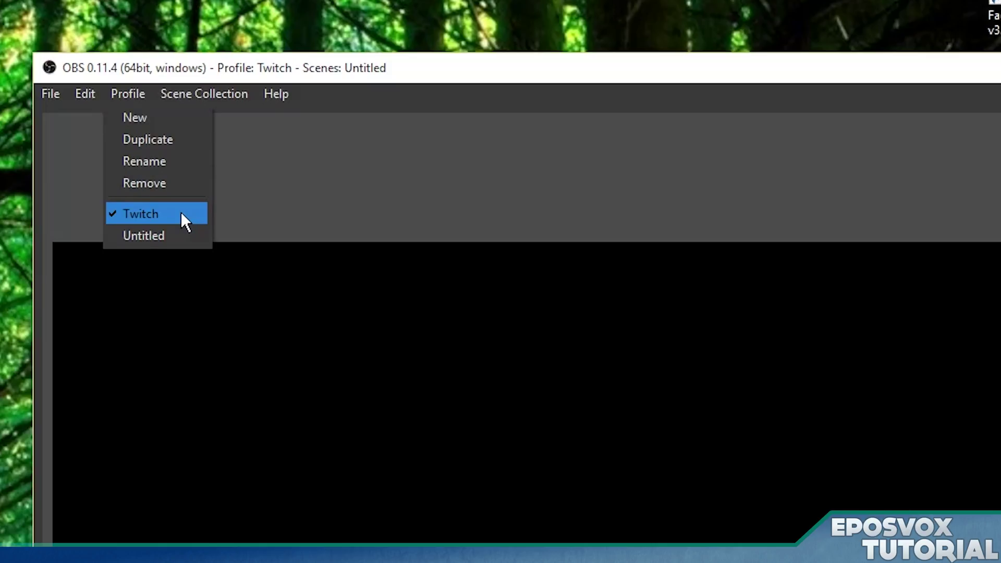
click(306, 206)
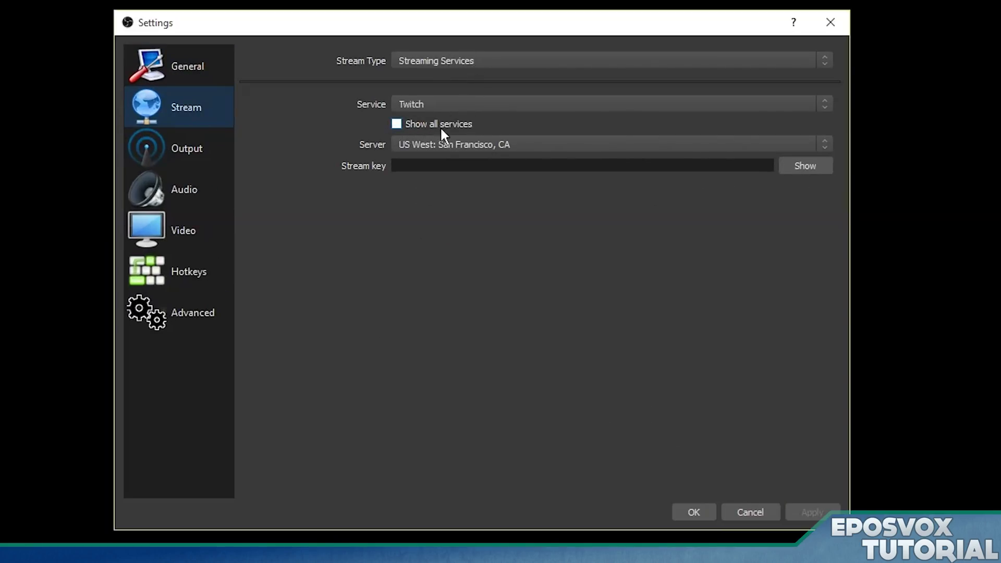
Set the Twitch profile's stream server to US East: Chicago
click(452, 144)
scroll(465, 167, down, 3)
scroll(464, 162, down, 2)
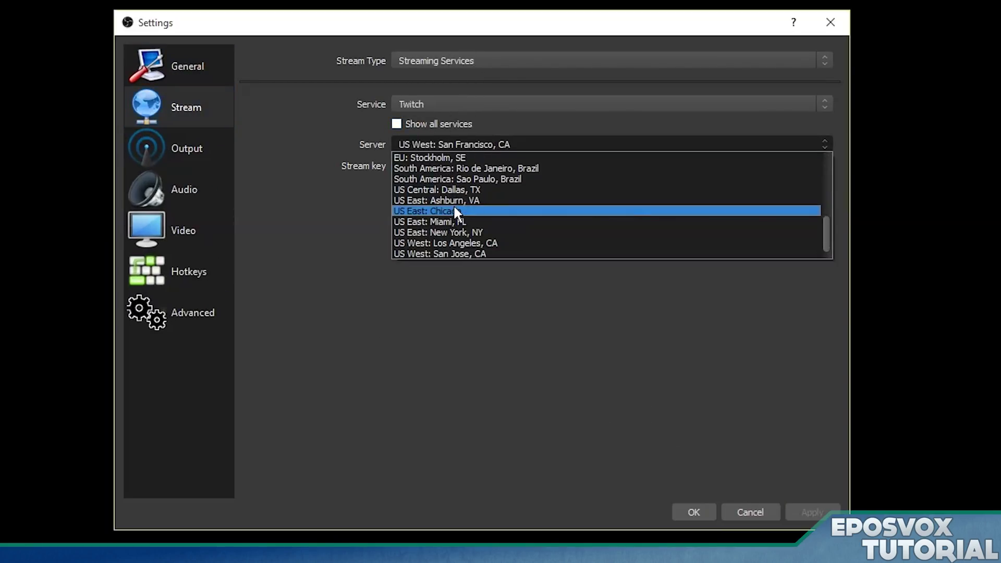
click(452, 207)
click(405, 167)
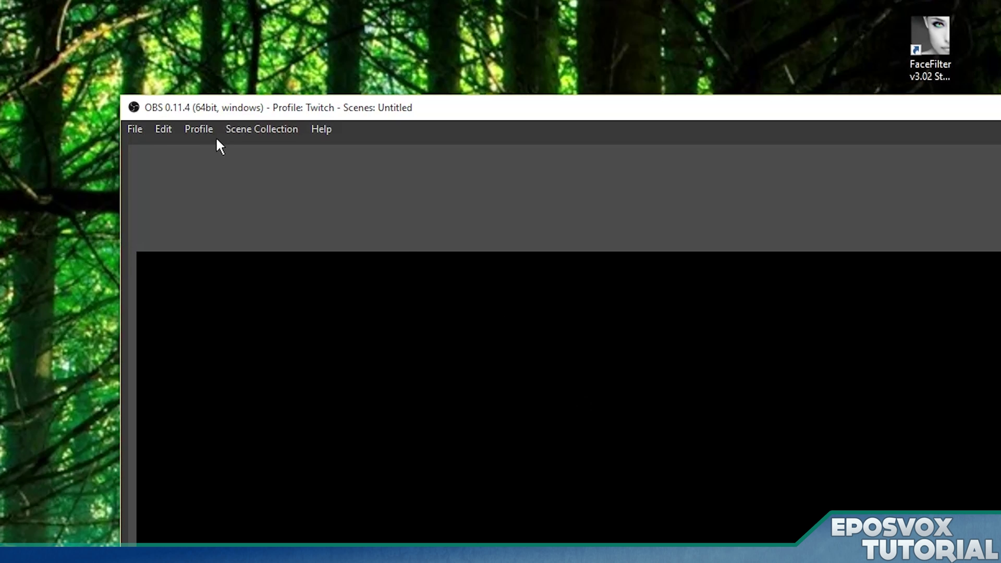
Create a new profile named Local Recording 1080p60, correcting a typo in the name
click(213, 137)
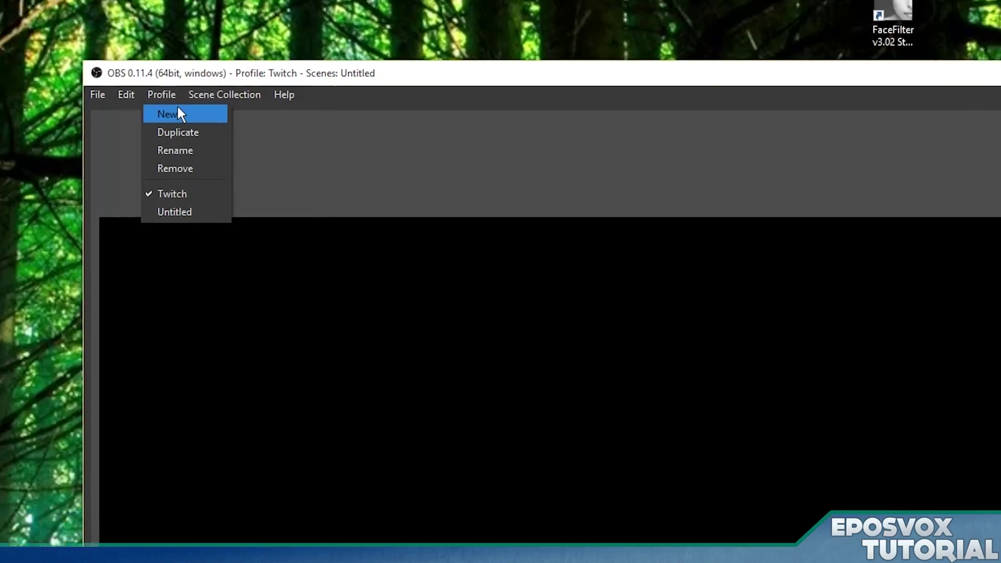
click(214, 149)
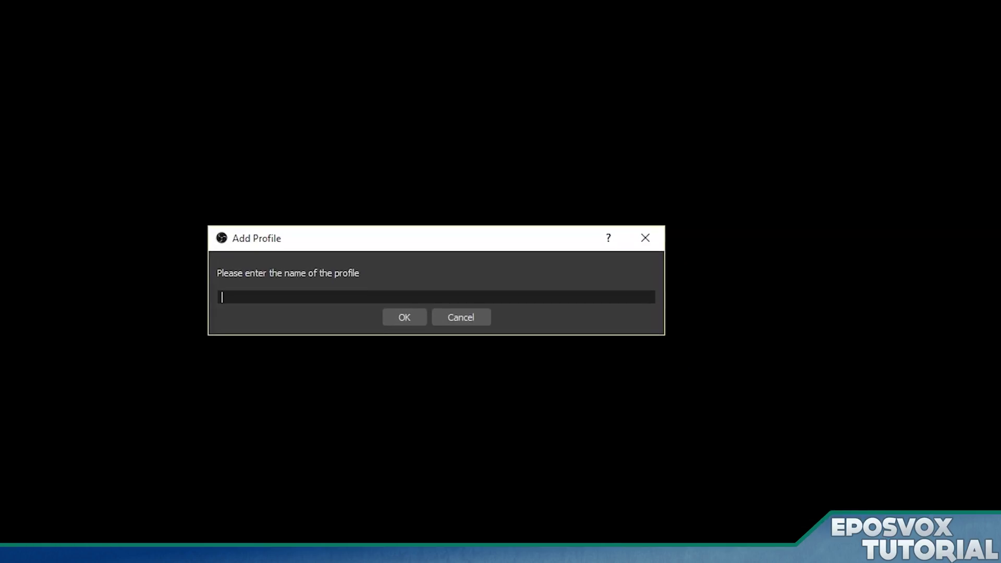
text(Local Recording 10890)
key(BackSpace)
key(BackSpace)
text(0p60)
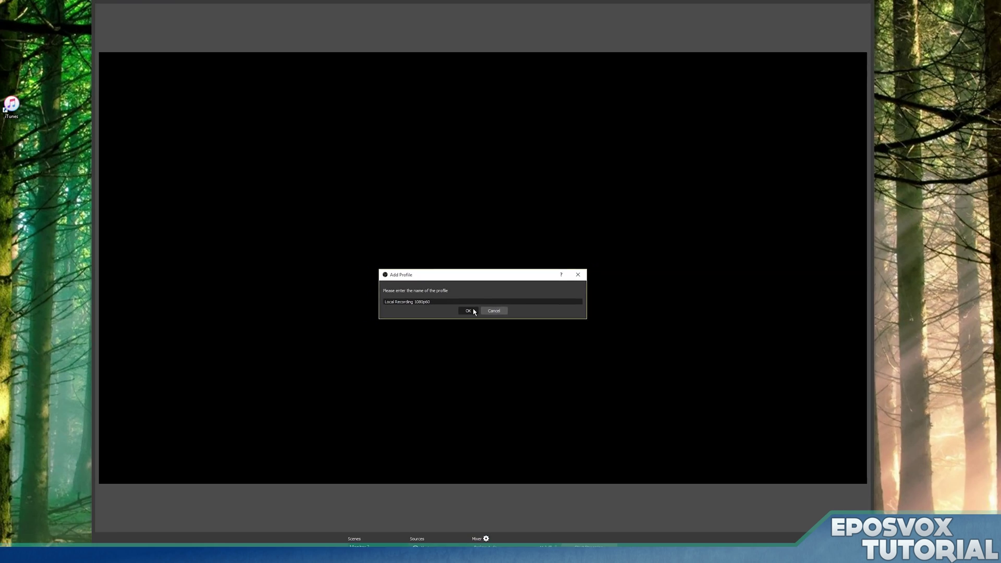
click(404, 317)
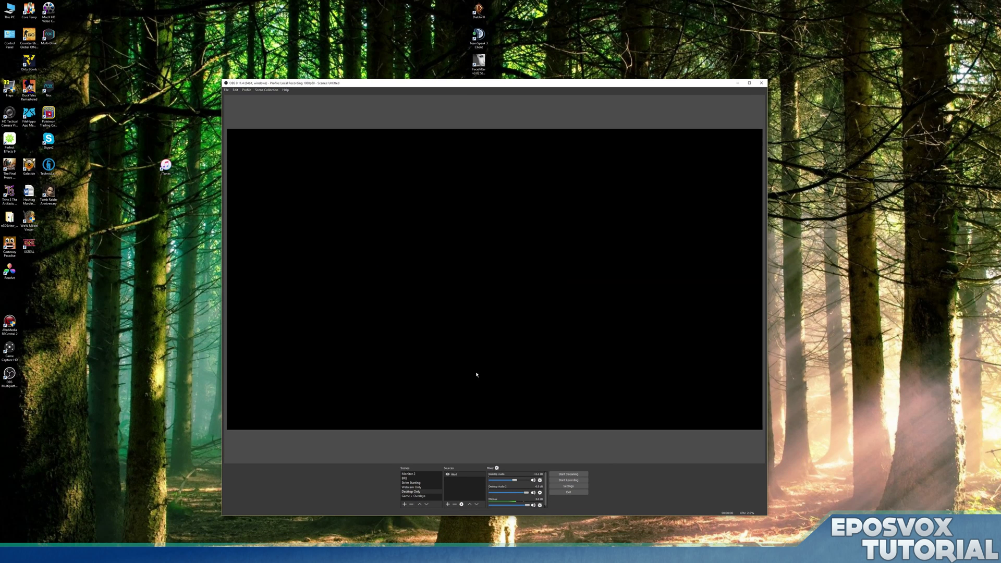
Review the Output settings page for the Local Recording 1080p60 profile
click(568, 486)
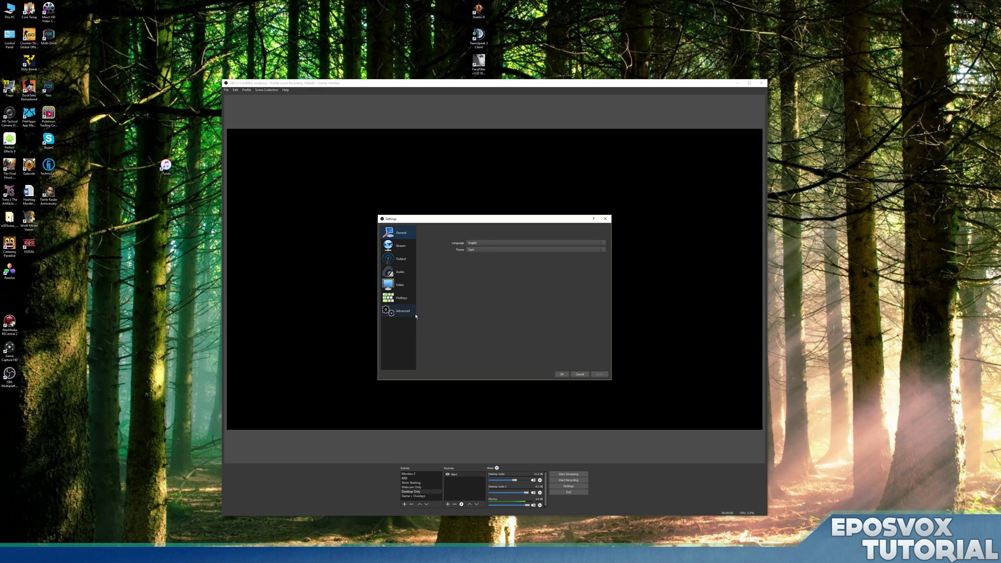
click(400, 259)
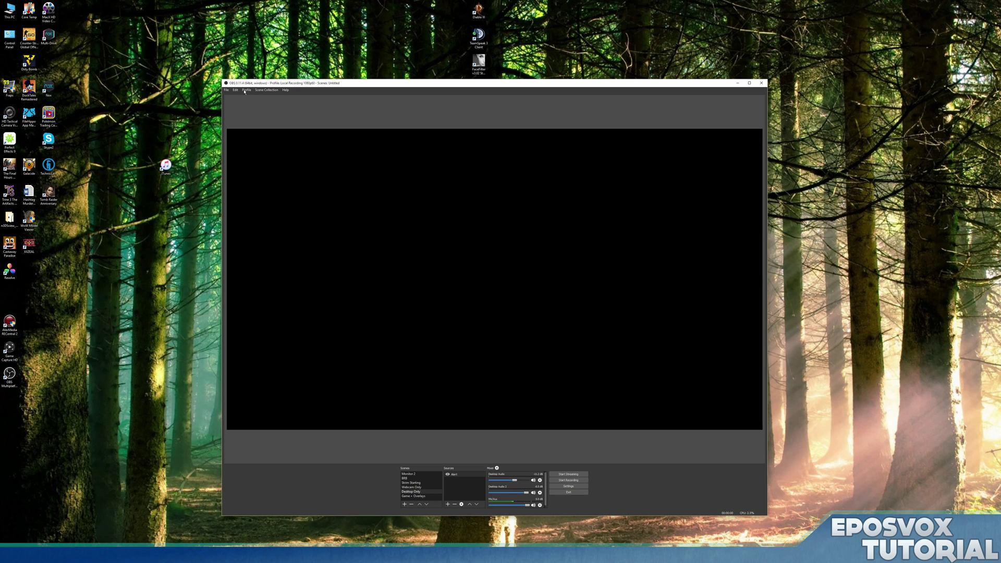
click(246, 90)
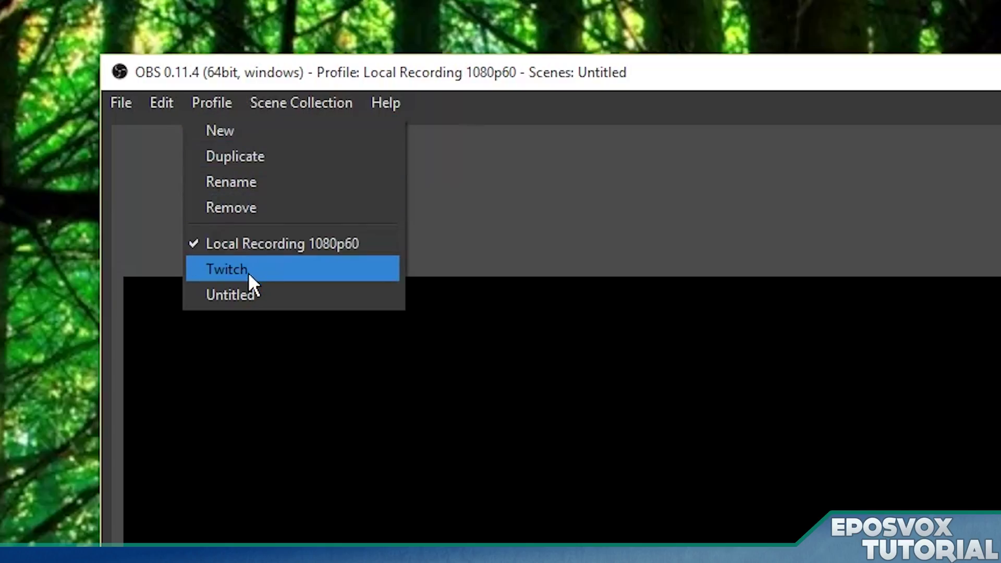
Switch to the Untitled profile, then use the Profile menu to rename it Tutorial Test
click(250, 288)
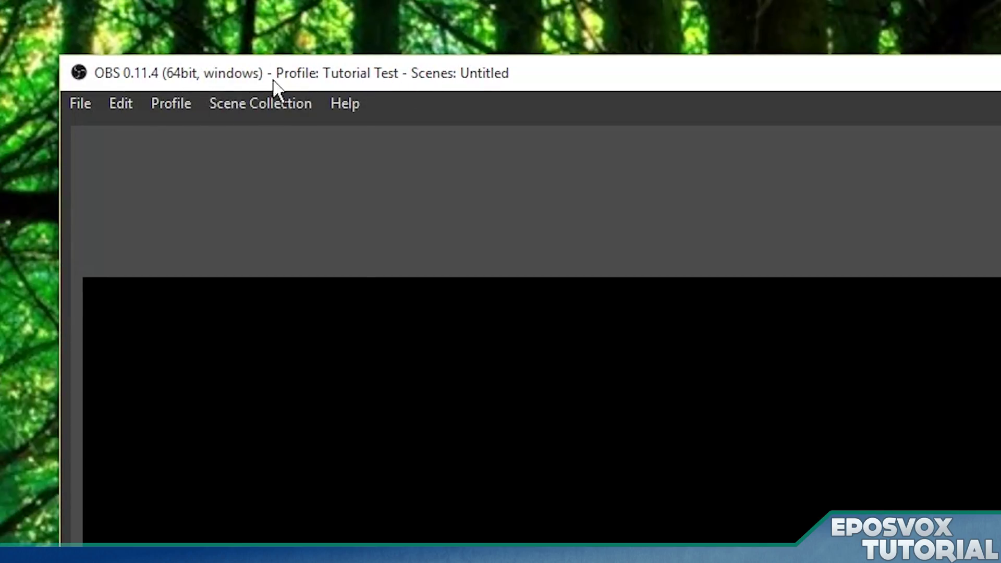
click(160, 101)
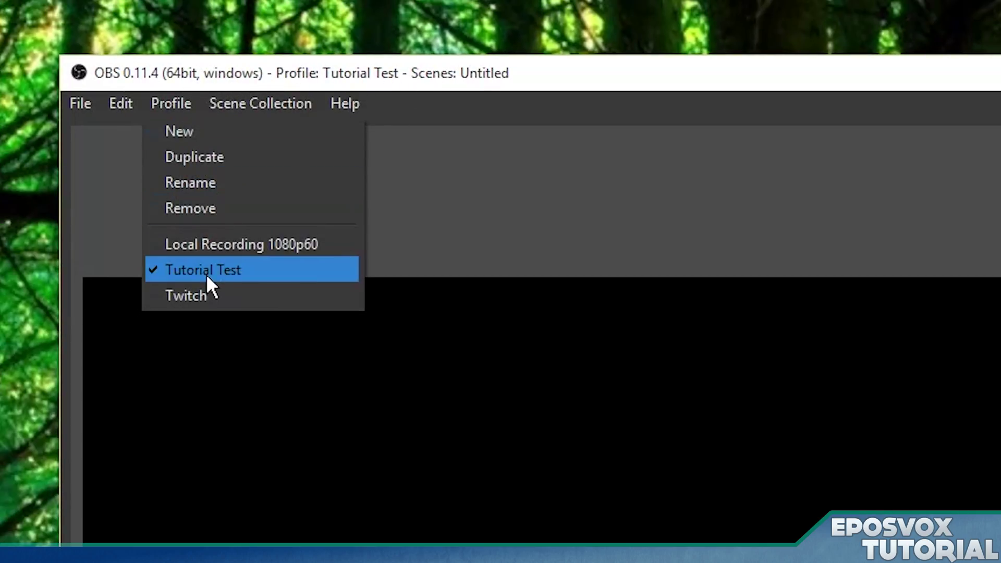
click(197, 129)
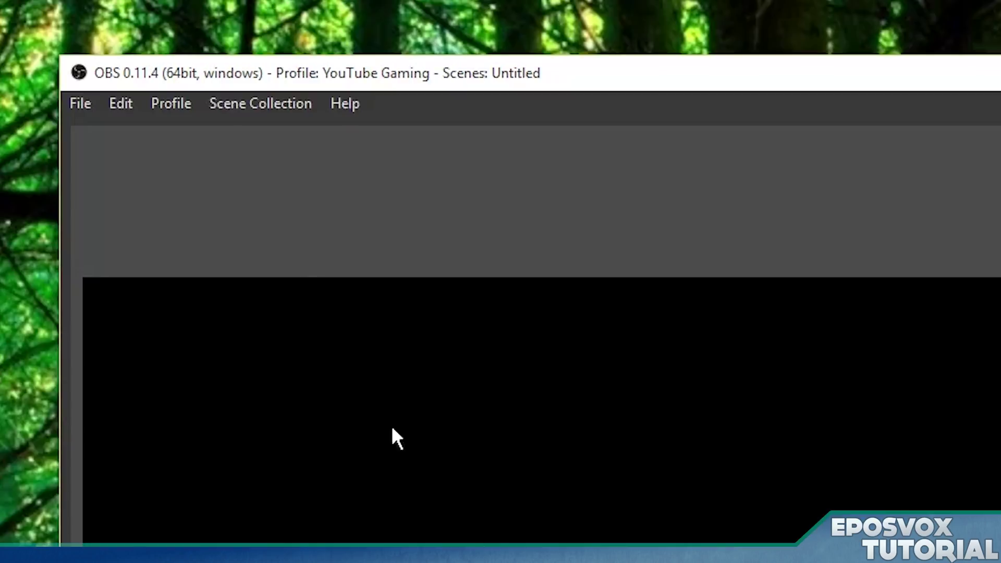
Tick Enable Advanced Encoder Settings on the YouTube Gaming profile's Output page
click(170, 104)
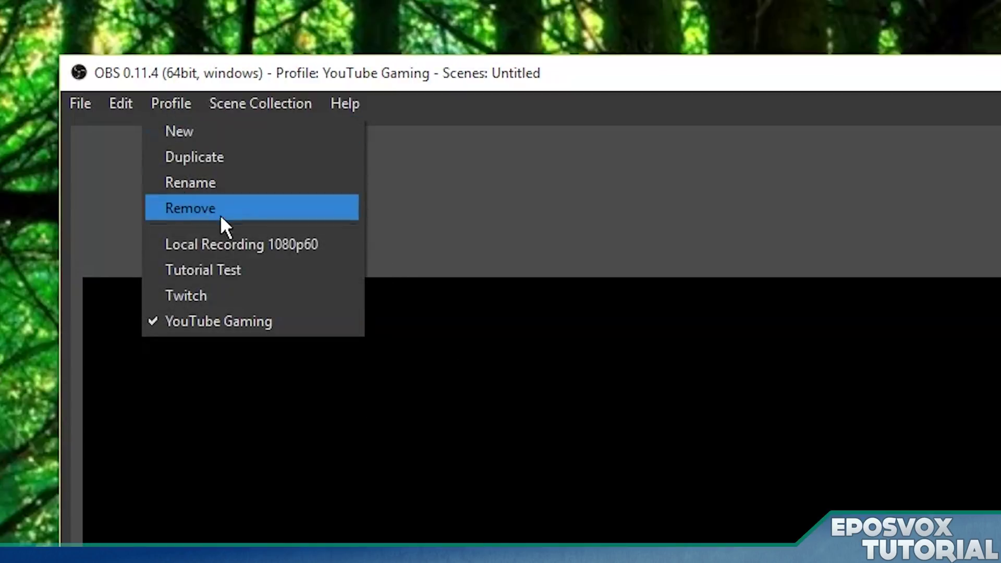
click(847, 200)
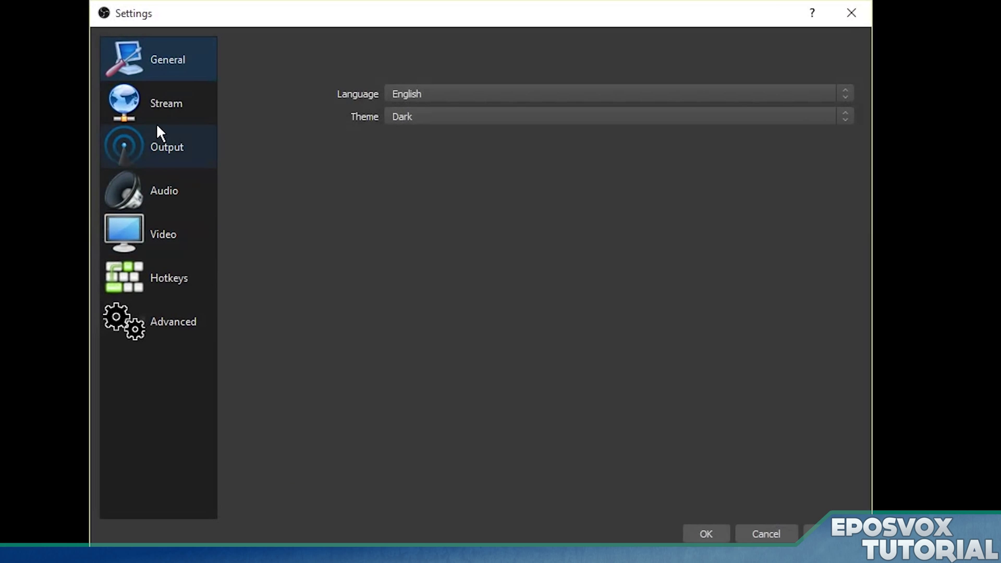
click(185, 124)
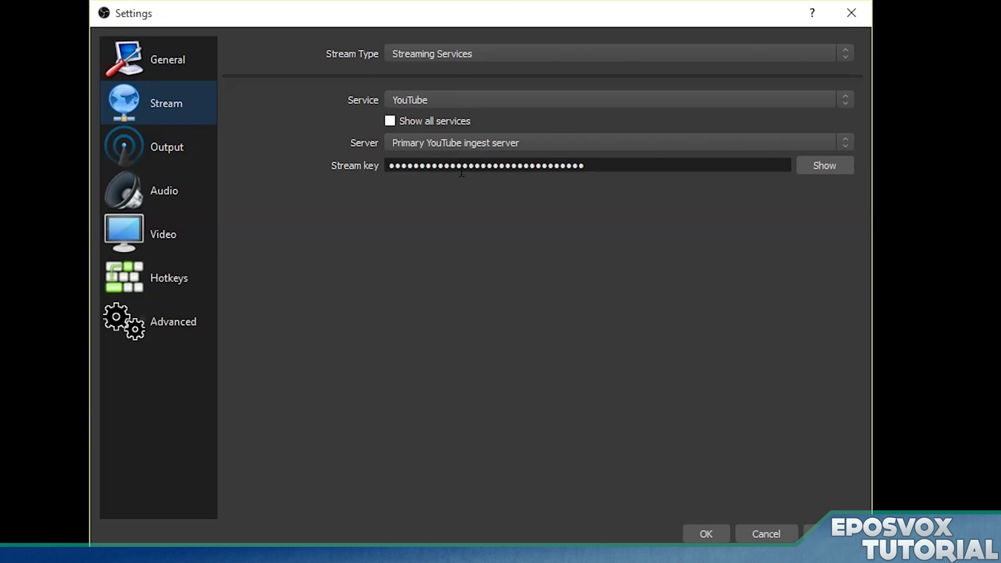
click(191, 134)
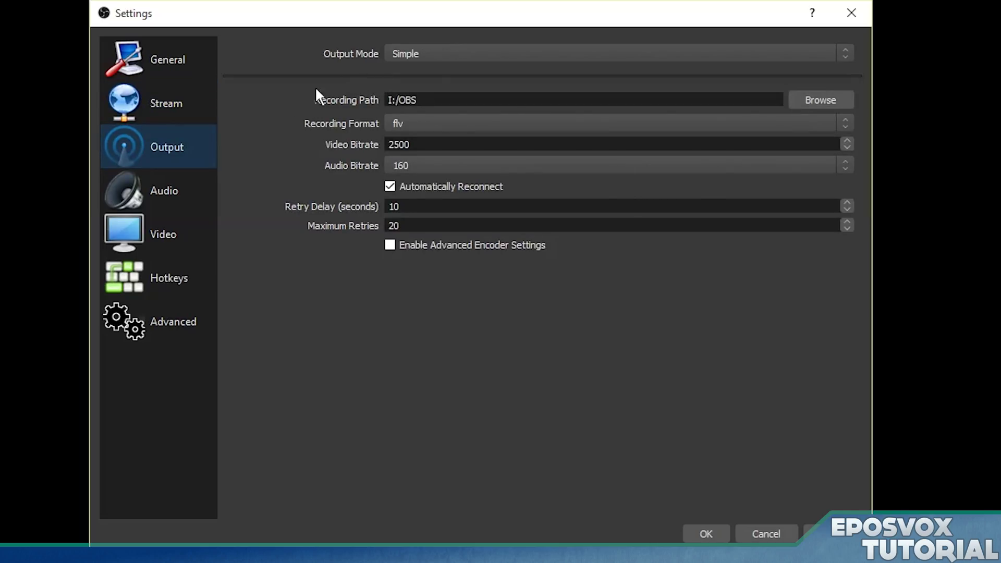
click(495, 248)
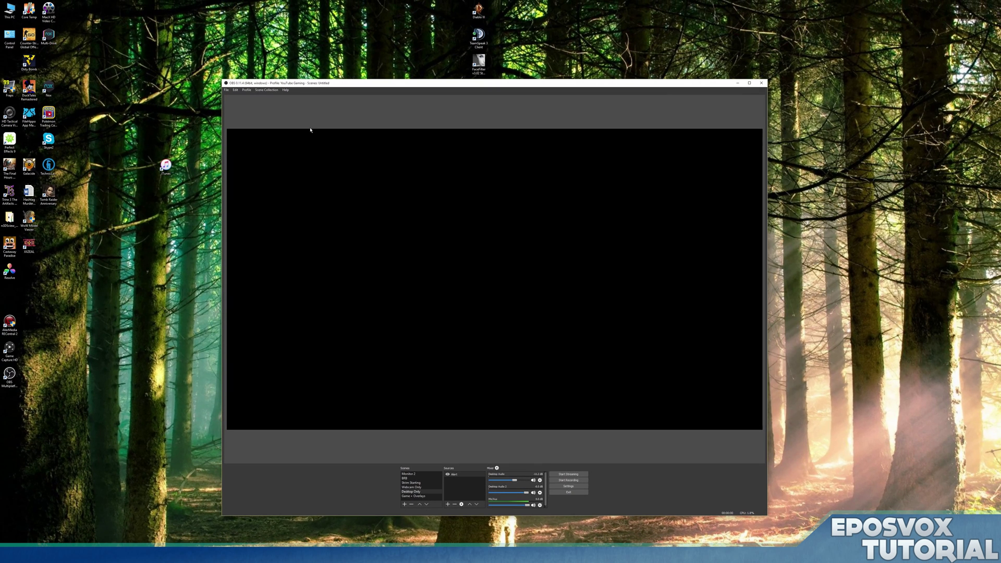
Switch to the Twitch profile and verify its stream server is US East: Chicago
click(246, 89)
click(251, 133)
click(556, 487)
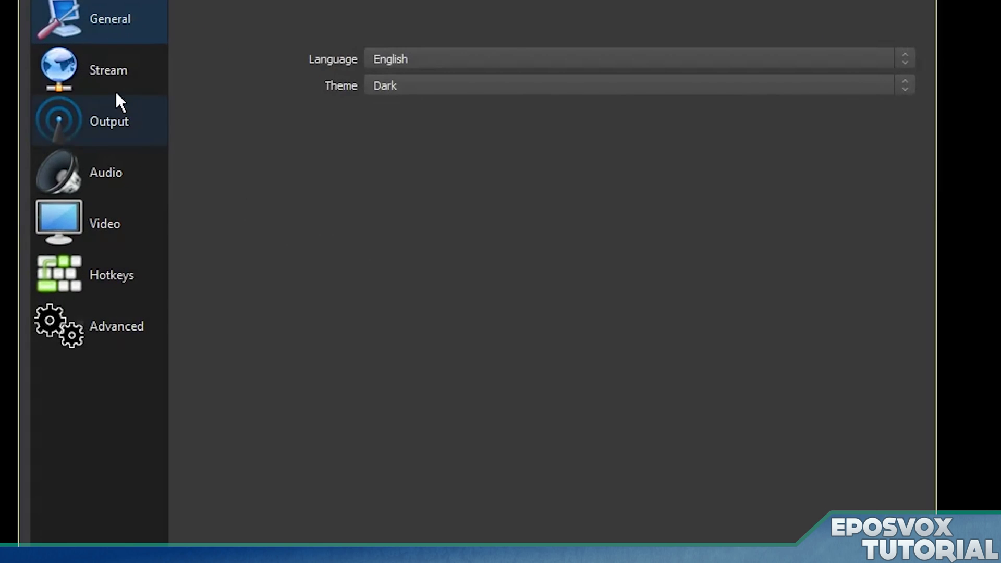
click(246, 152)
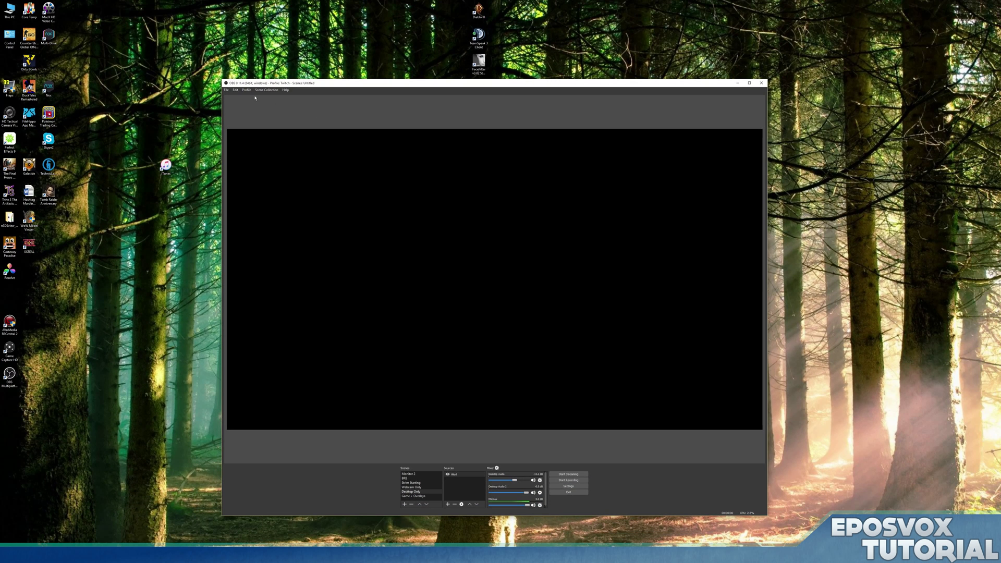
Switch to Tutorial Test and inspect its 8196 video bitrate in the Output settings
click(243, 91)
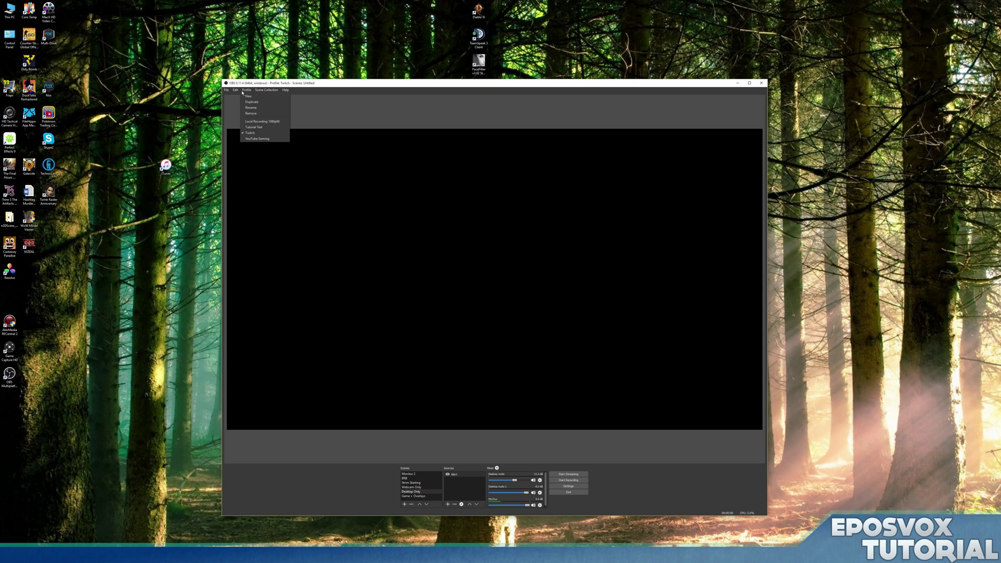
click(254, 127)
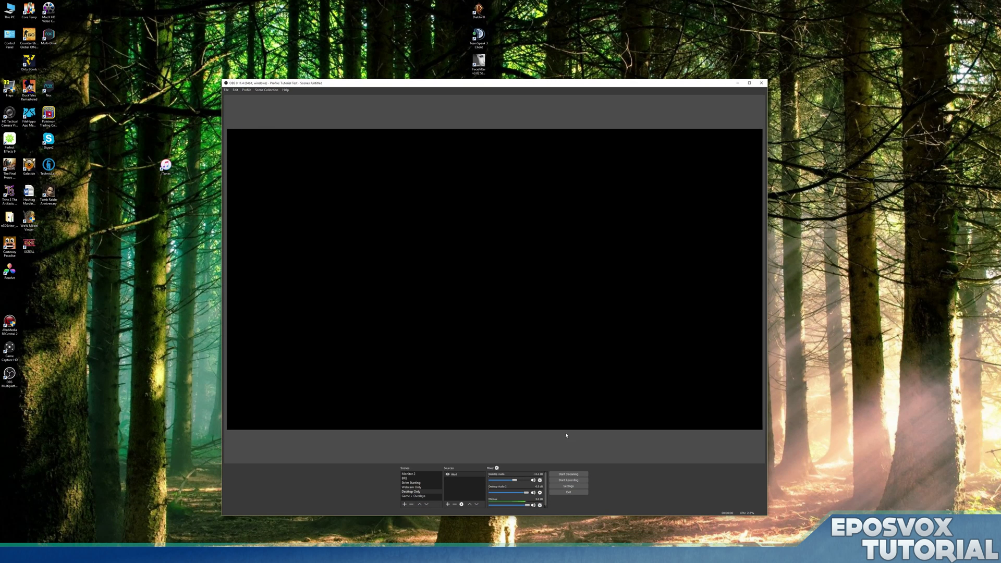
click(568, 486)
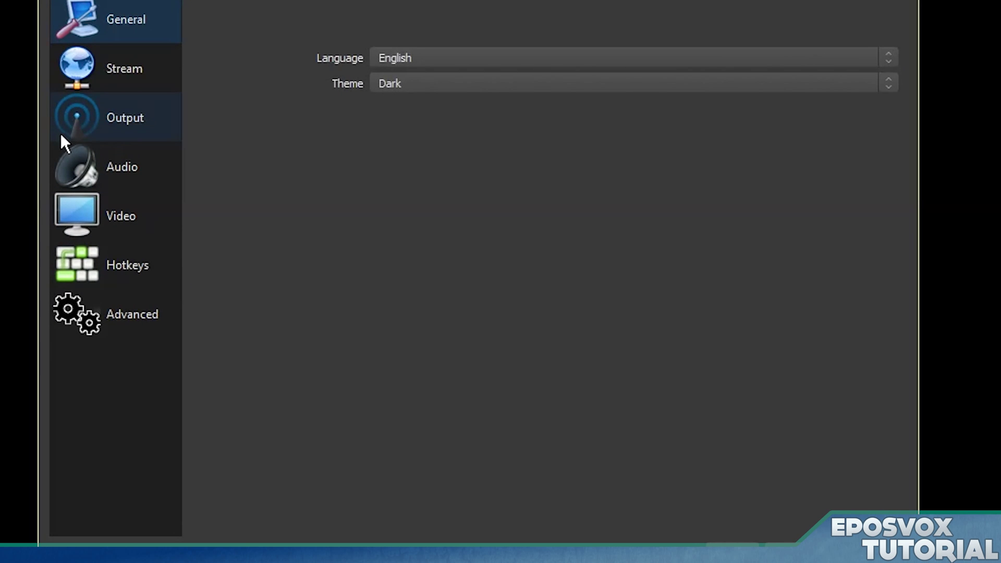
click(137, 143)
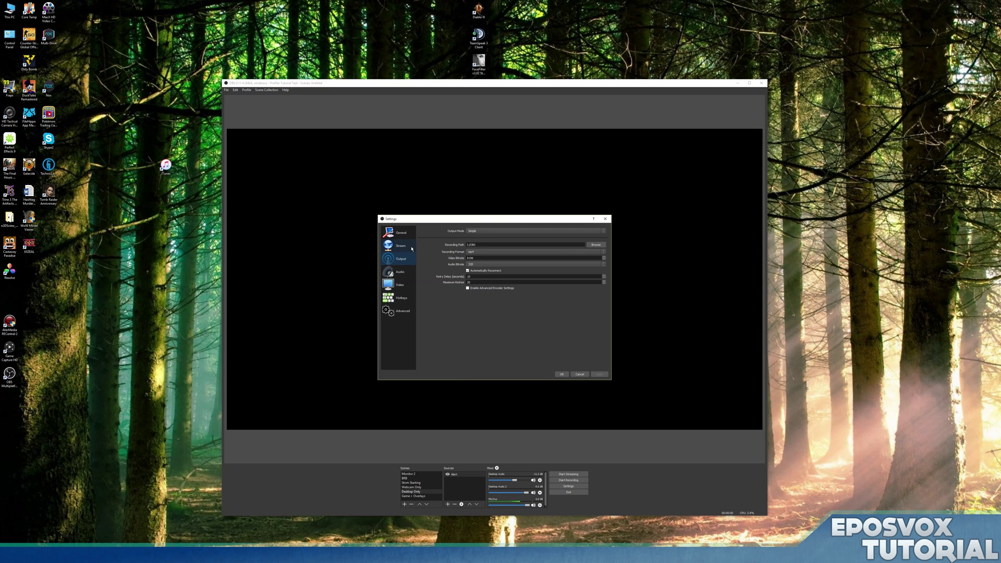
double_click(486, 258)
click(562, 373)
click(247, 89)
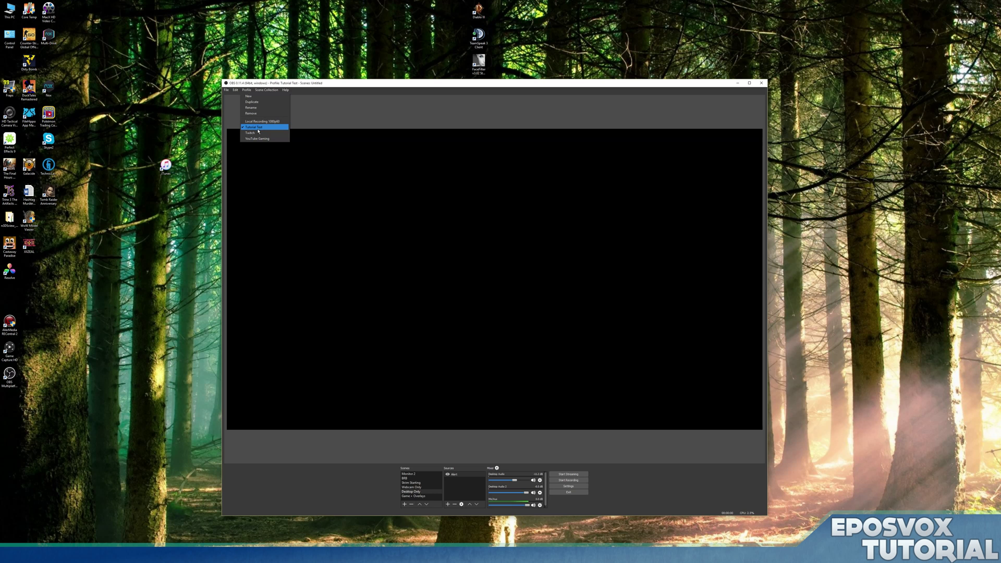
Remove the Tutorial Test profile with confirmation, then select Twitch and verify it is active
click(247, 89)
click(247, 89)
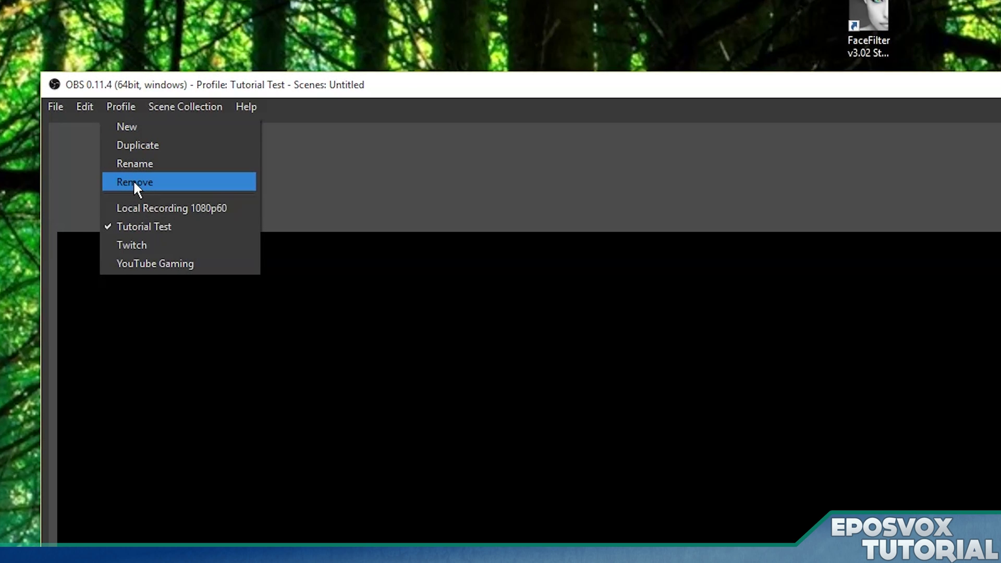
click(134, 182)
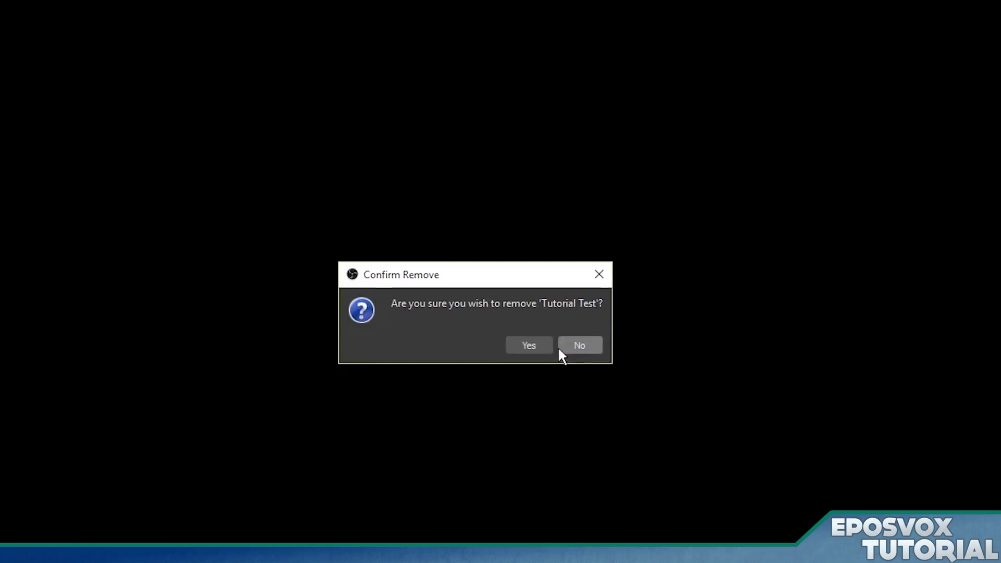
click(558, 349)
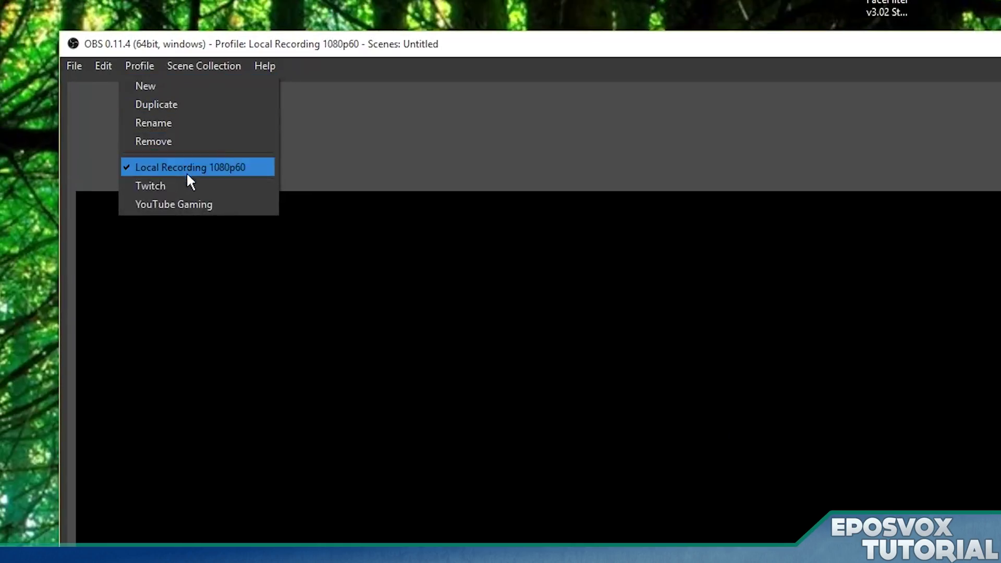
click(190, 190)
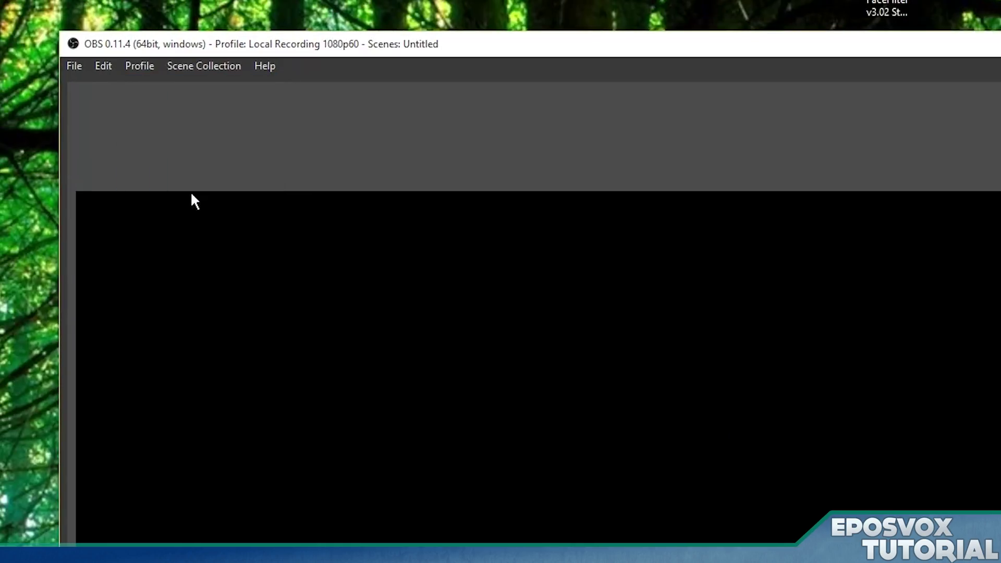
click(145, 67)
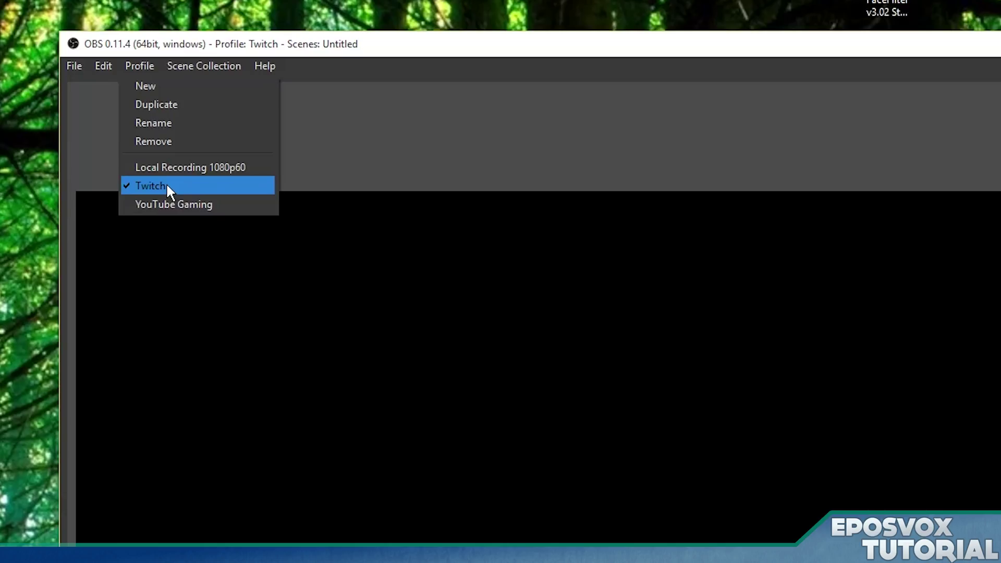
Duplicate the Twitch profile under the name Hitbox
click(153, 108)
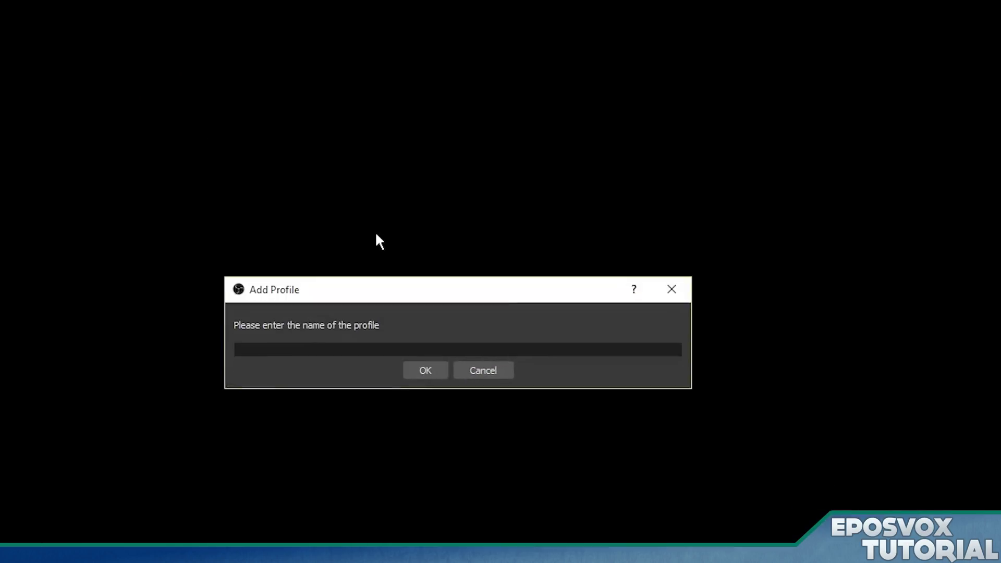
text(Hit)
text(box)
key(Return)
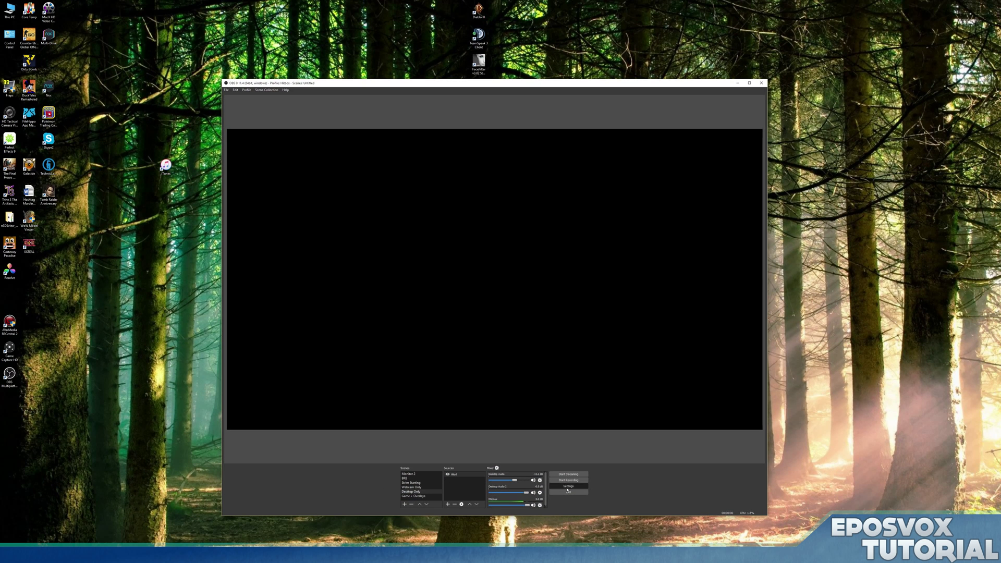
Set the Hitbox profile's streaming service to hitbox.tv, save, and confirm Hitbox is active
click(568, 487)
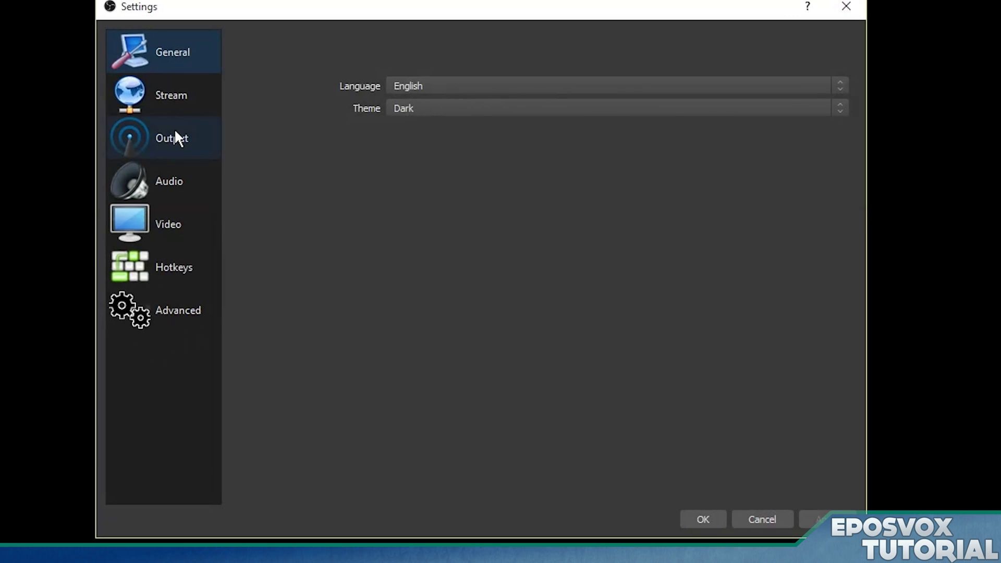
click(170, 98)
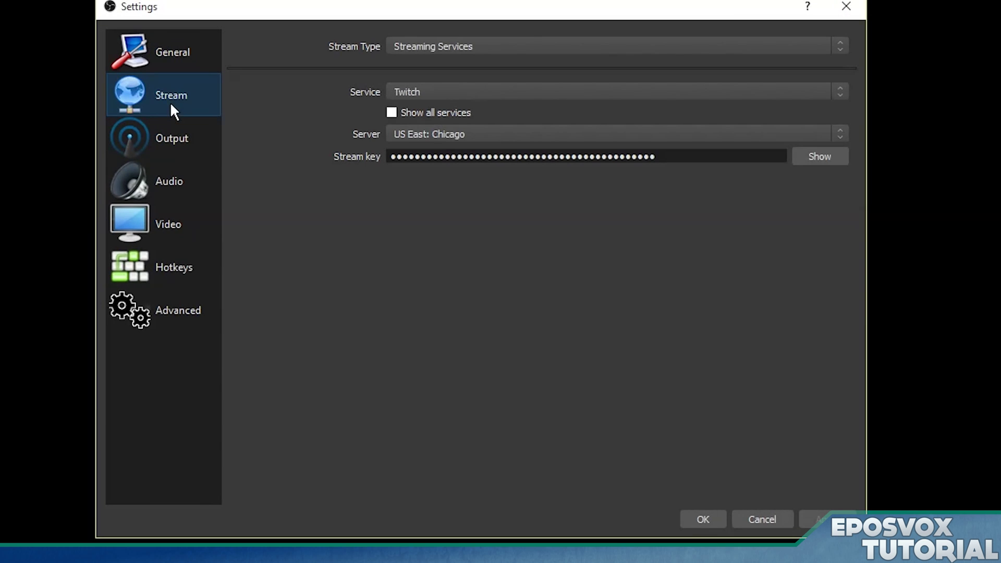
click(506, 92)
click(480, 128)
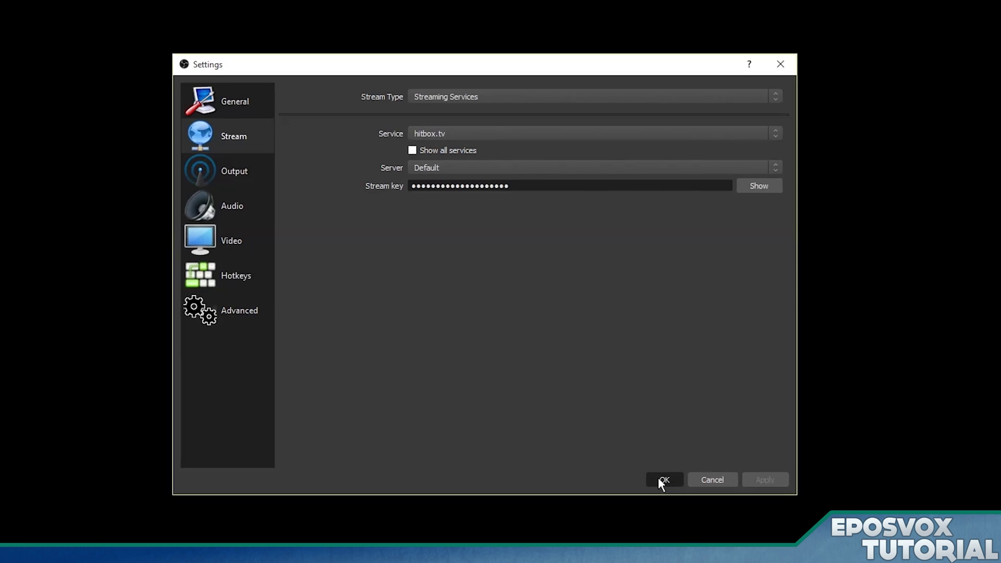
click(701, 519)
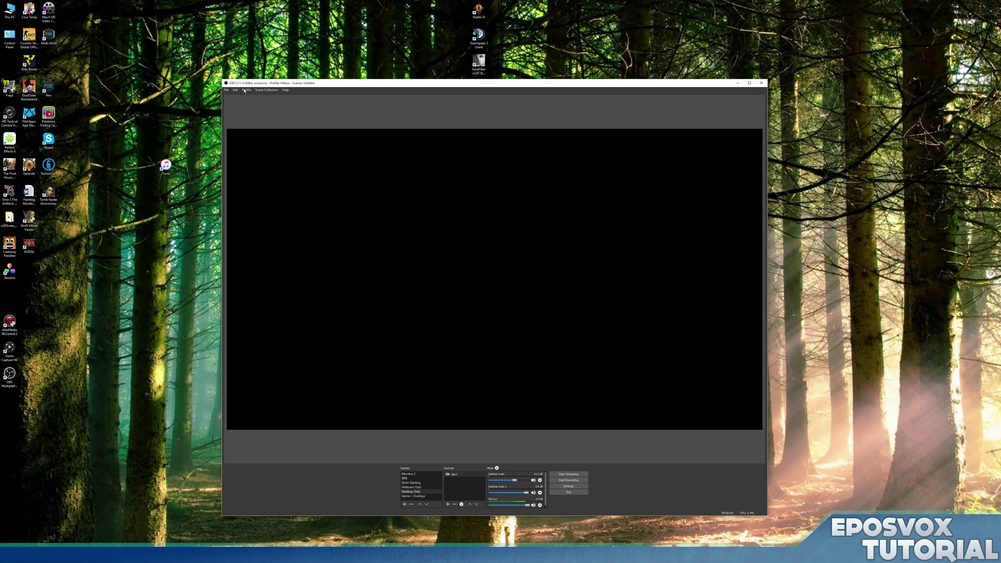
click(245, 90)
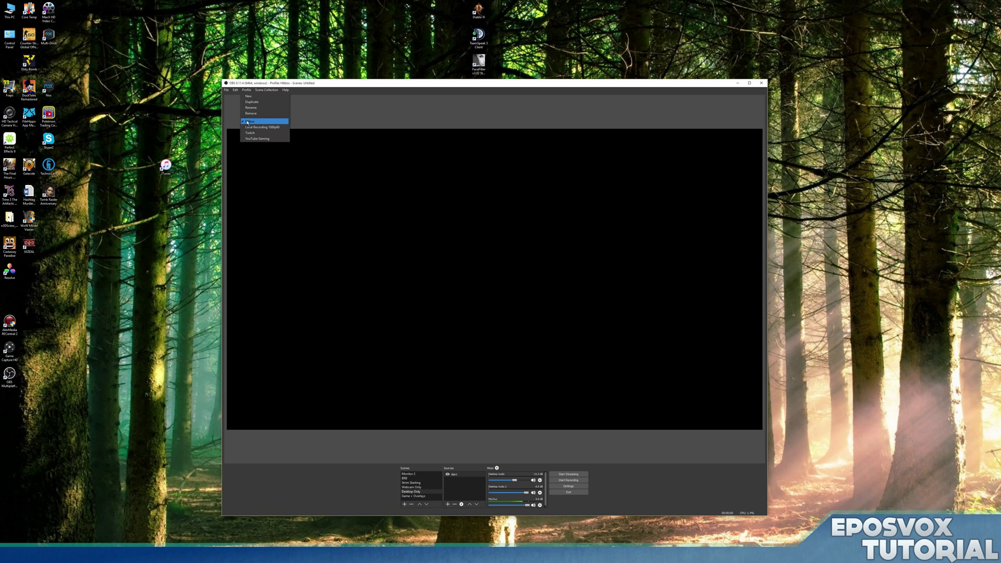
click(350, 126)
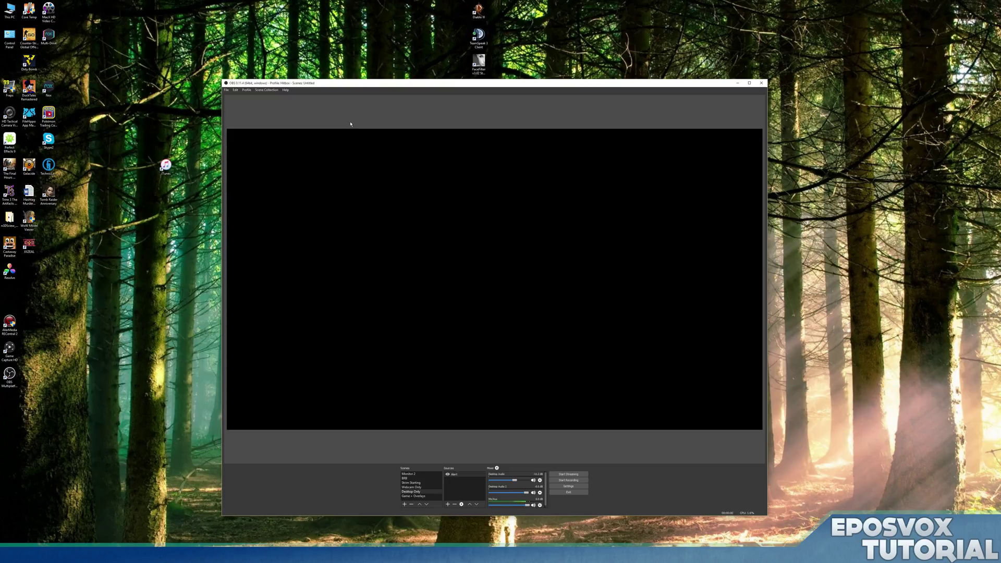
Browse the Scene Collection and Profile menus, then switch to the browser showing the Twitch channel
click(276, 92)
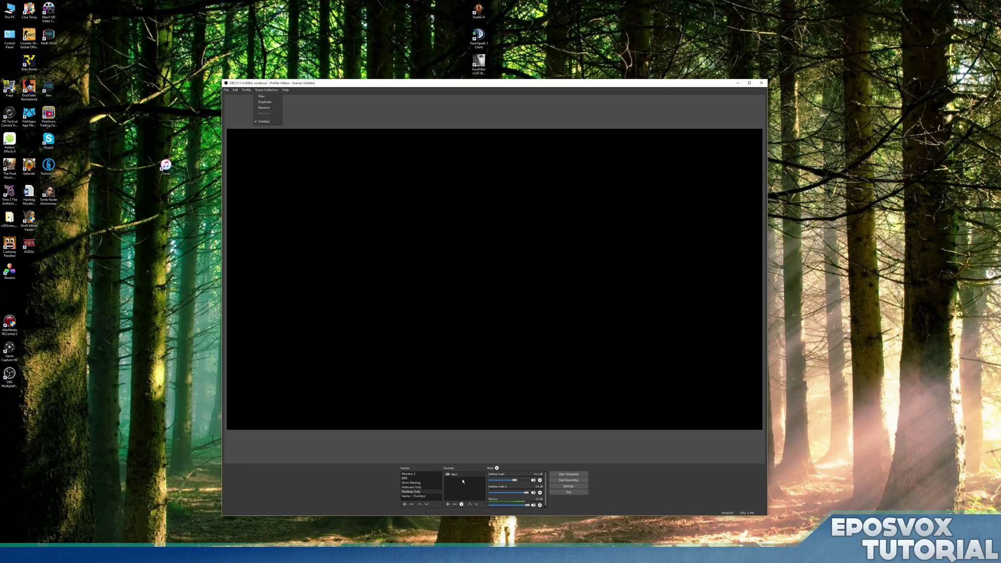
key(Left)
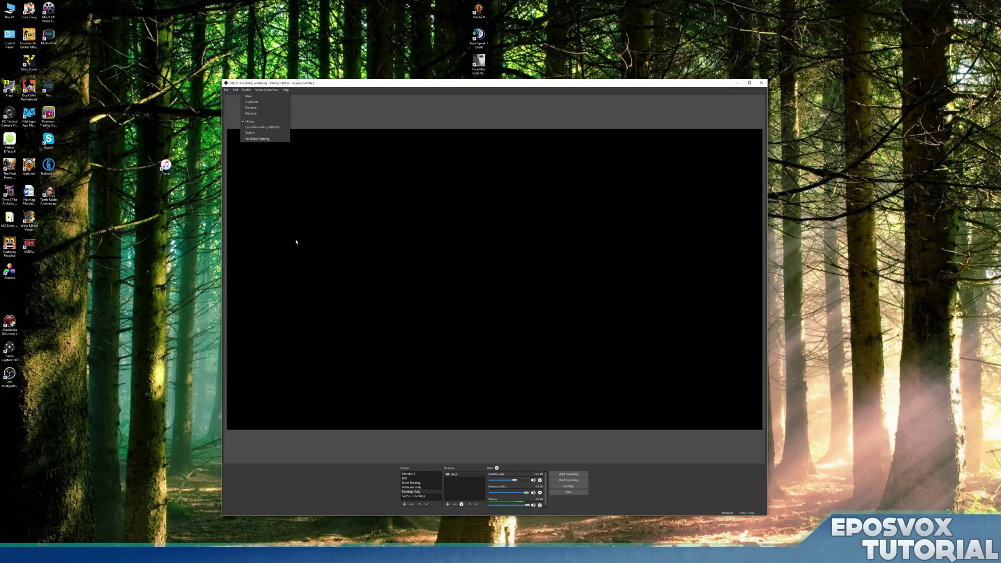
key(Escape)
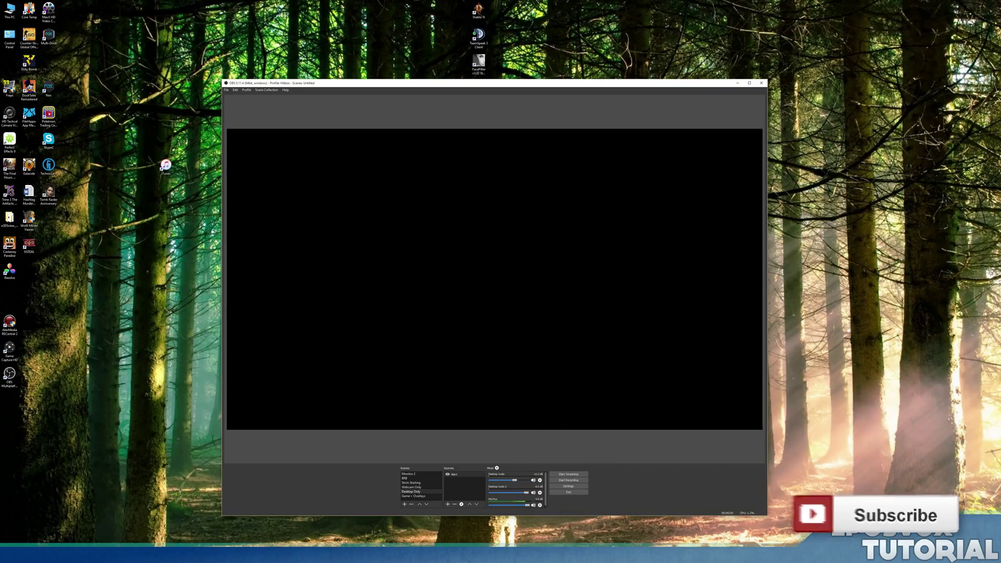
key(alt+Tab)
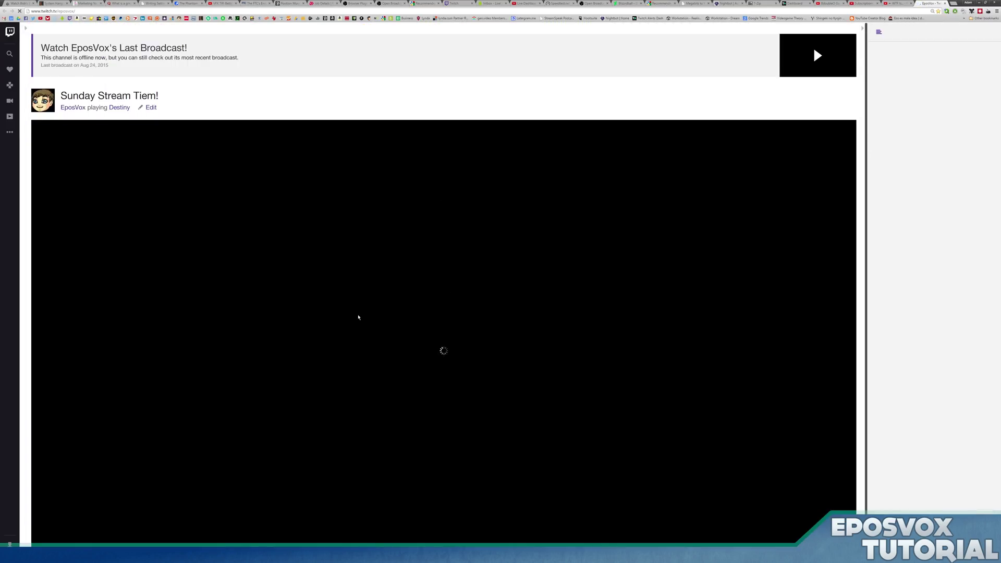
scroll(358, 317, down, 1)
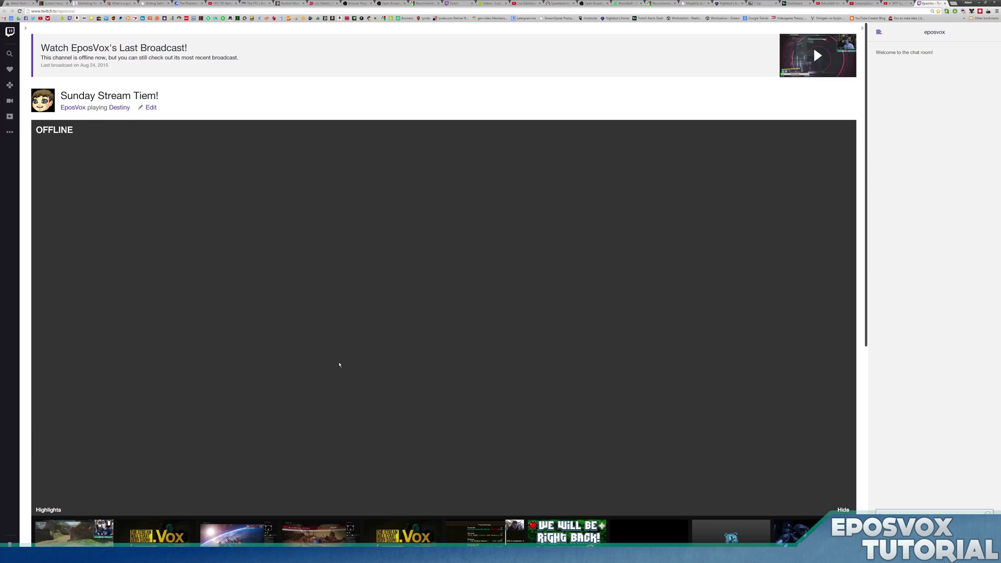
scroll(340, 364, down, 4)
scroll(313, 292, up, 4)
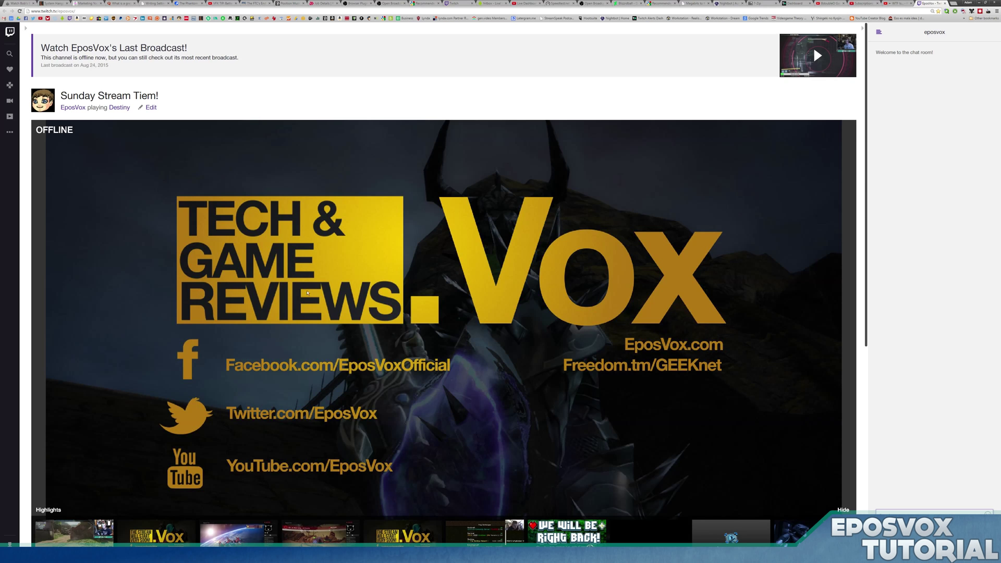
scroll(343, 349, down, 1)
scroll(344, 349, down, 5)
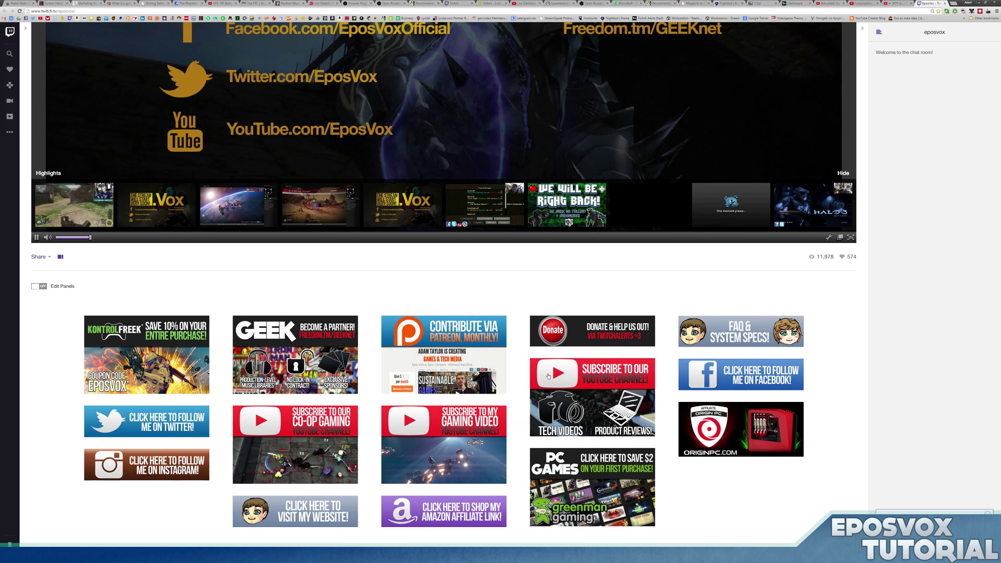
scroll(429, 271, up, 6)
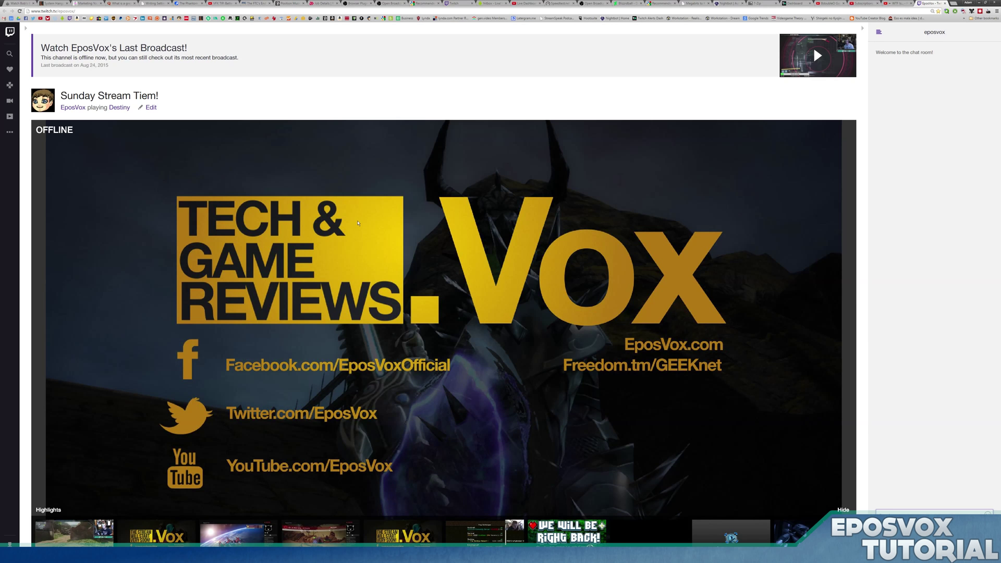
scroll(359, 229, down, 6)
scroll(365, 242, up, 3)
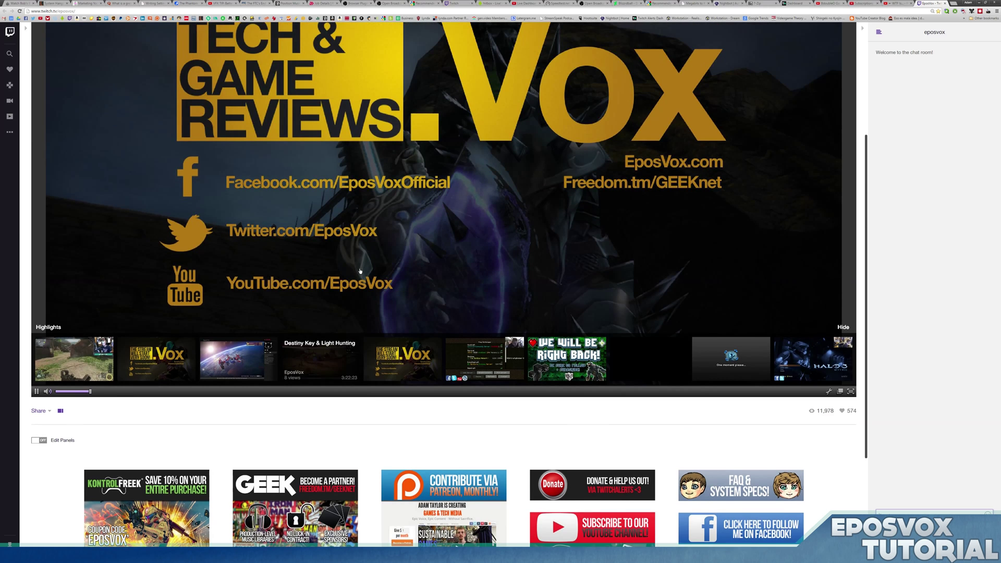